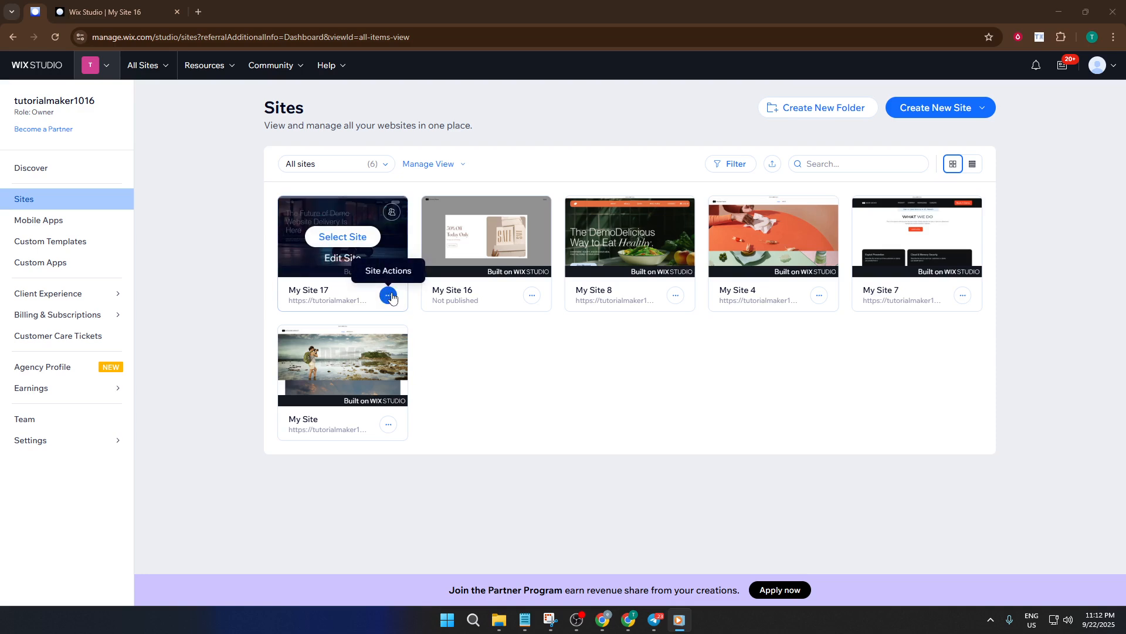
Step: Open the dashboard of My Site 17 and go to its Email Marketing page
left_click(344, 239)
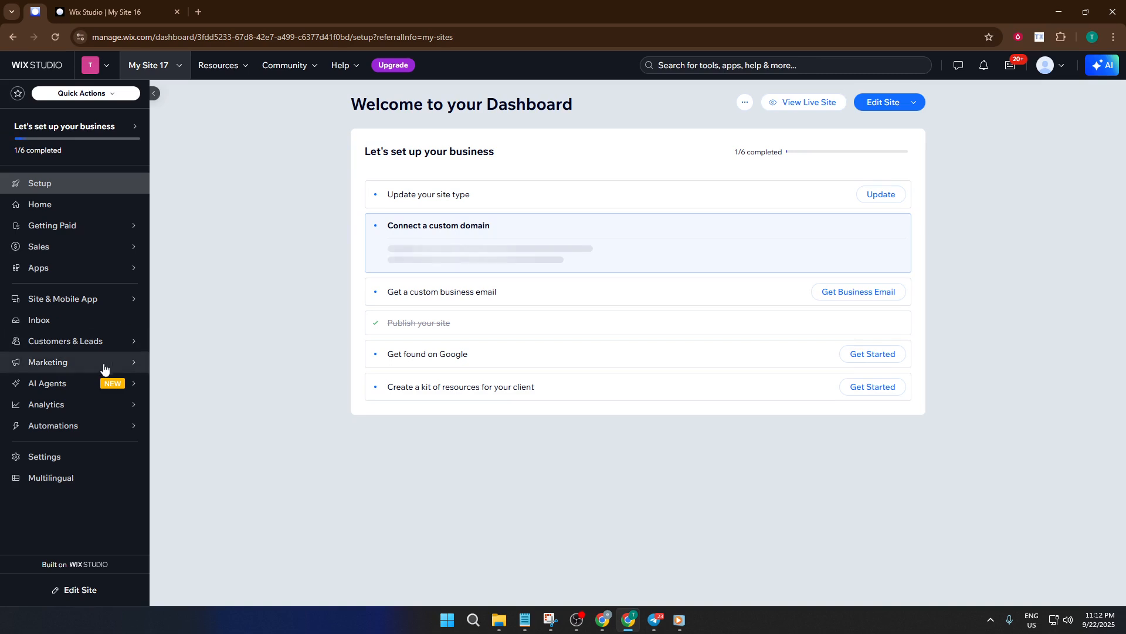
mouse_move(58, 371)
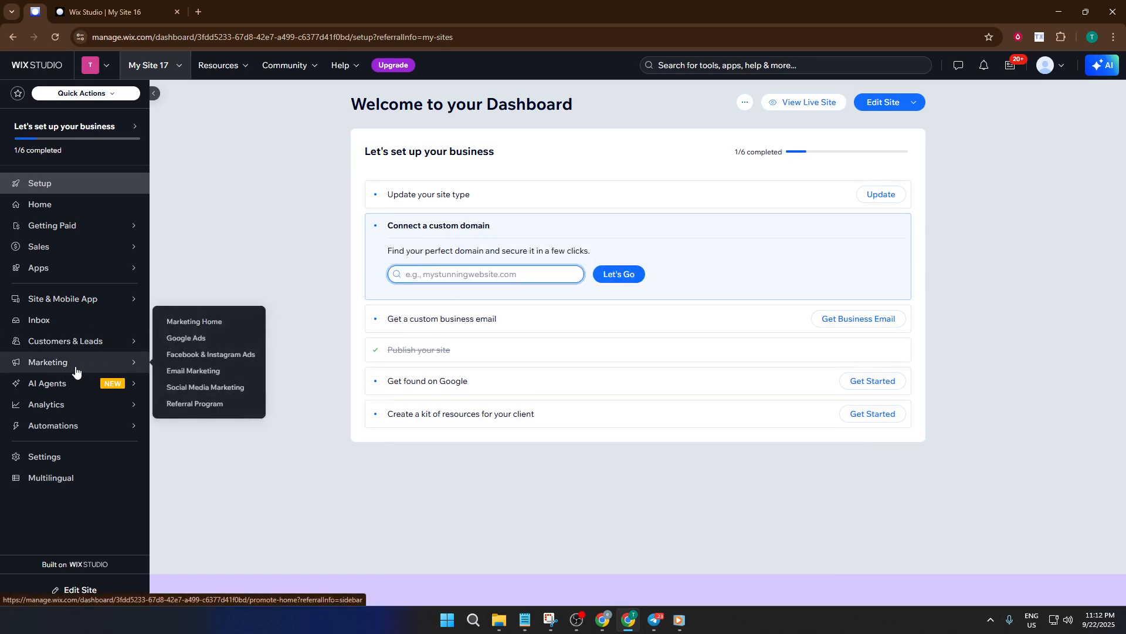
left_click(75, 369)
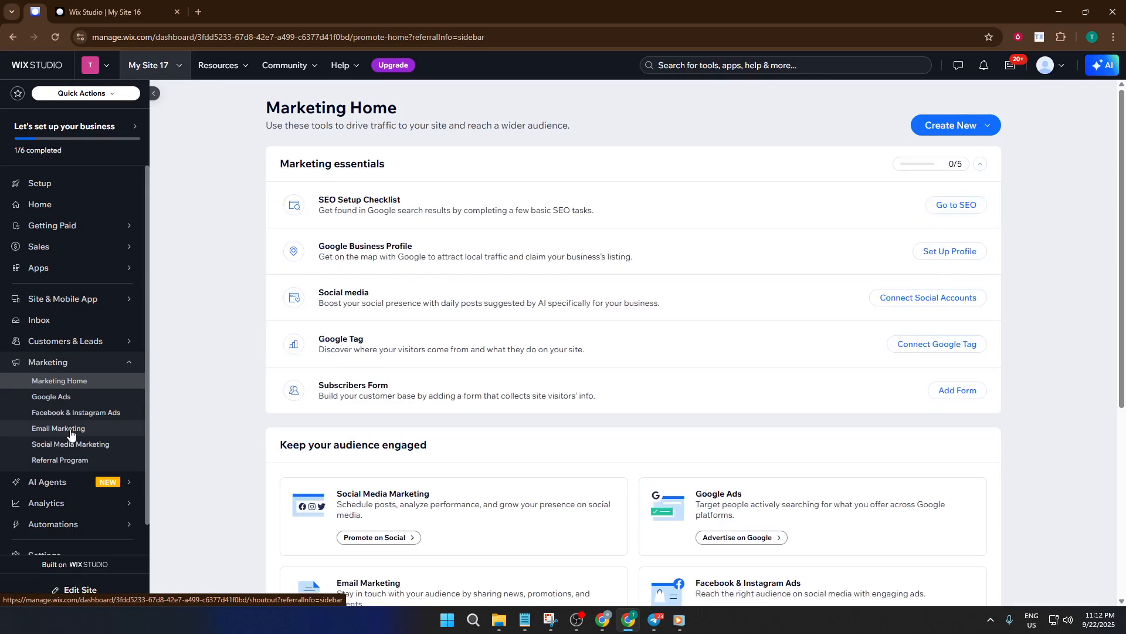
left_click(65, 434)
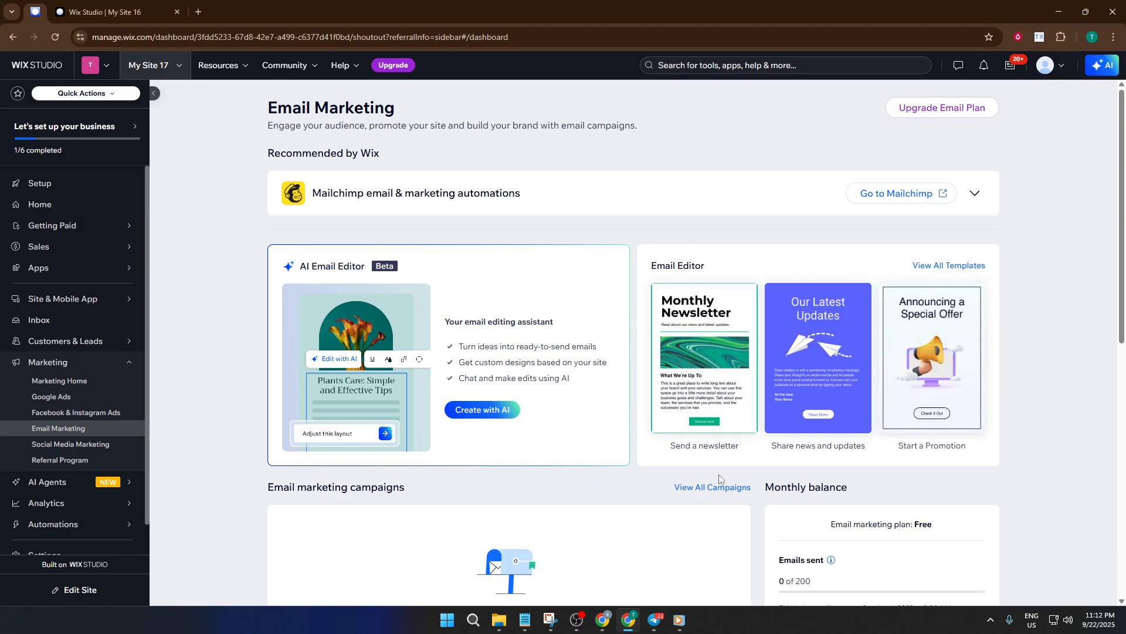
Step: Start a new email campaign from the Monthly Newsletter template
scroll(856, 434, "down", 3)
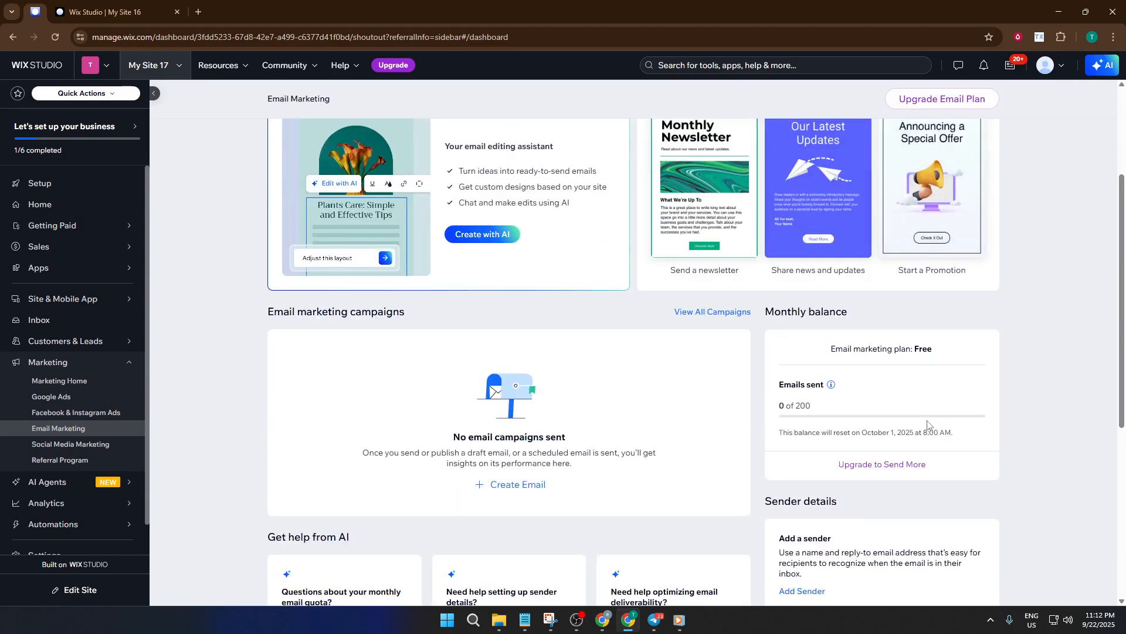
scroll(927, 423, "down", 3)
scroll(915, 408, "down", 3)
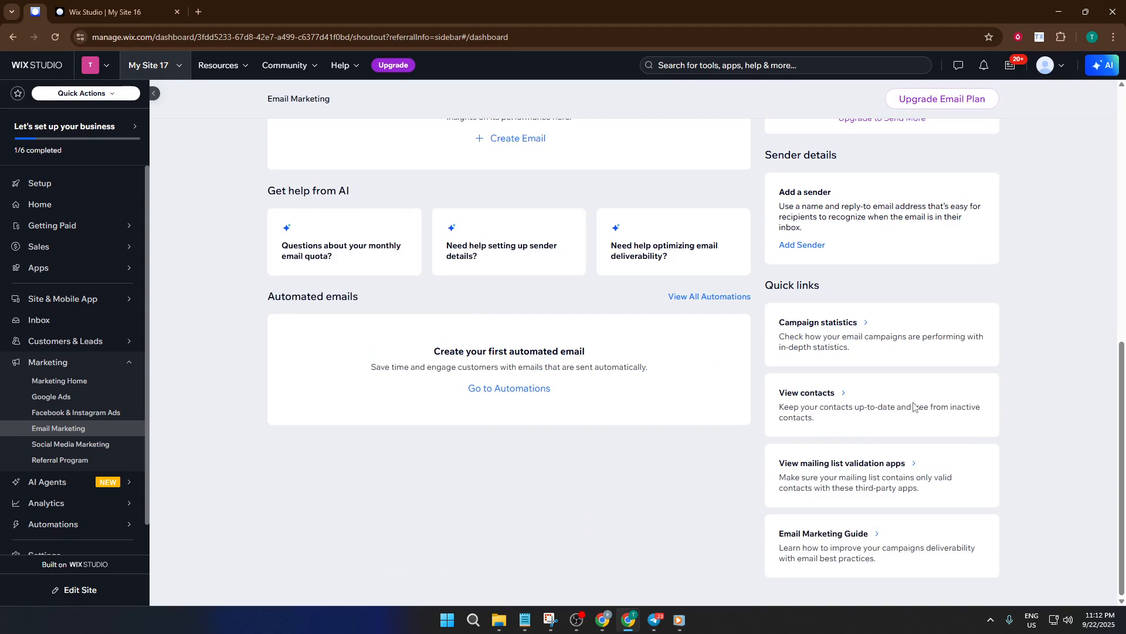
scroll(914, 406, "up", 4)
scroll(913, 407, "up", 4)
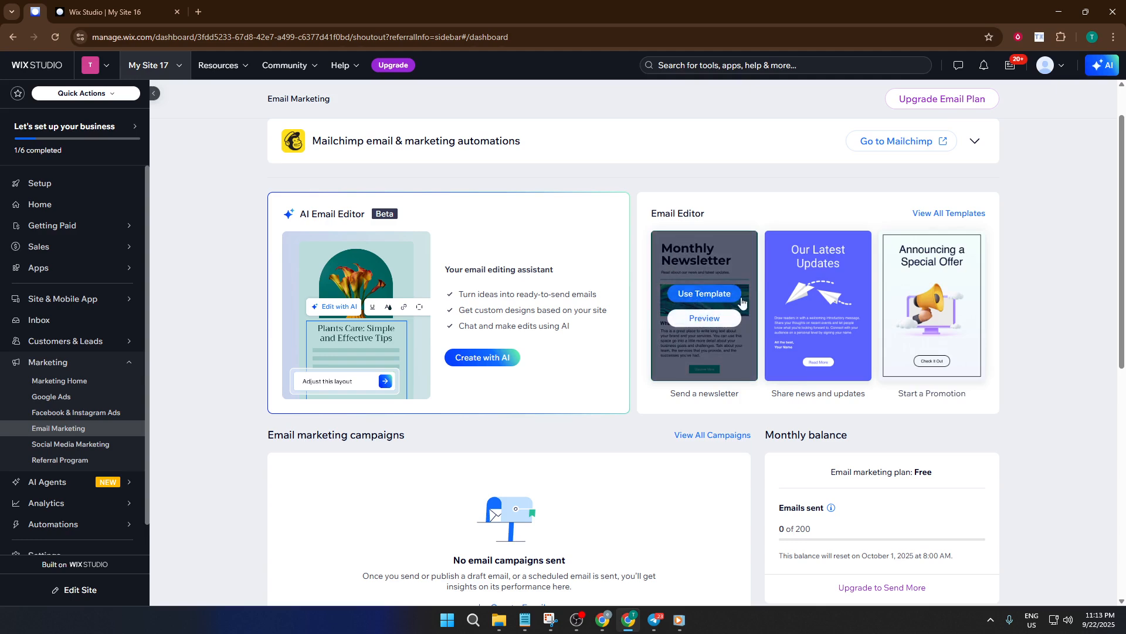
left_click(702, 295)
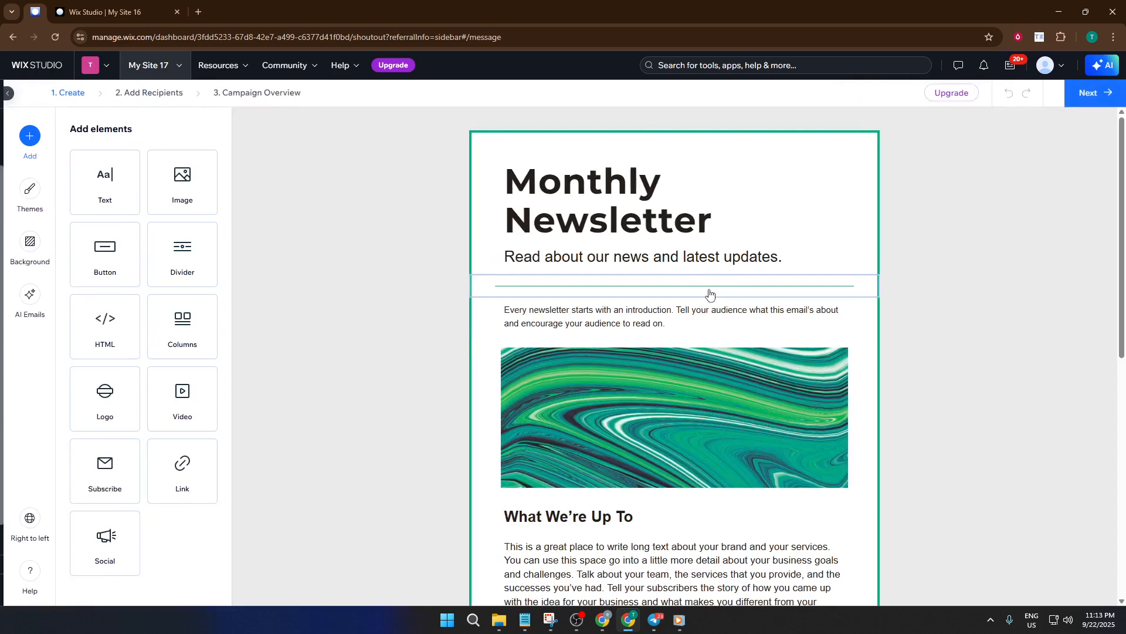
Step: Add "Demo" before the newsletter's main heading so it reads "Demo Monthly Newsletter"
left_click(613, 182)
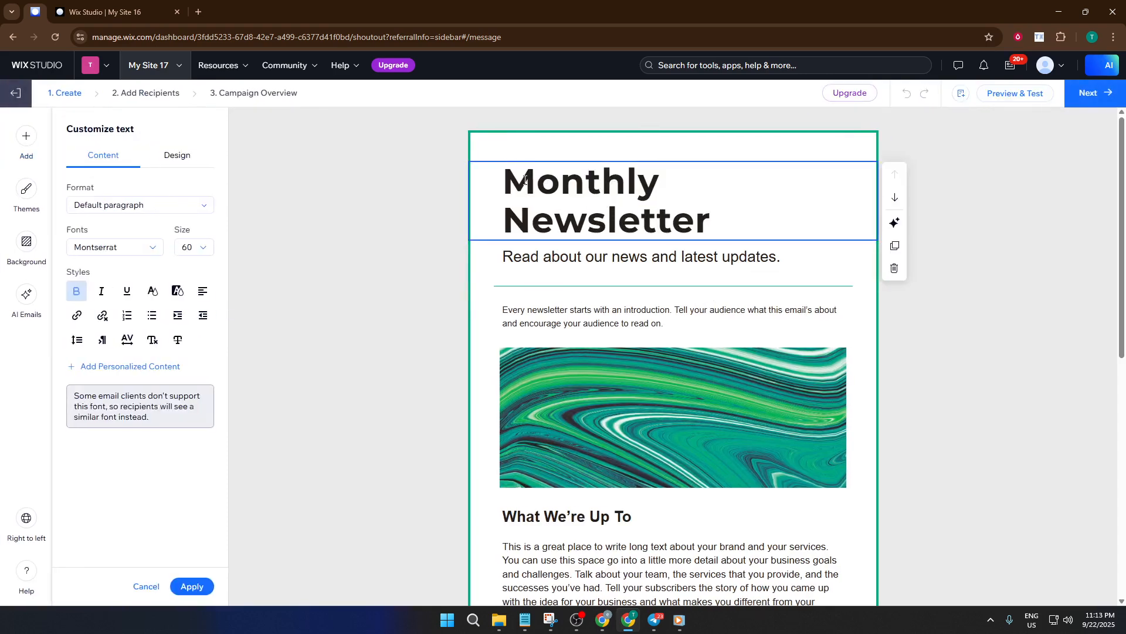
type("Demo")
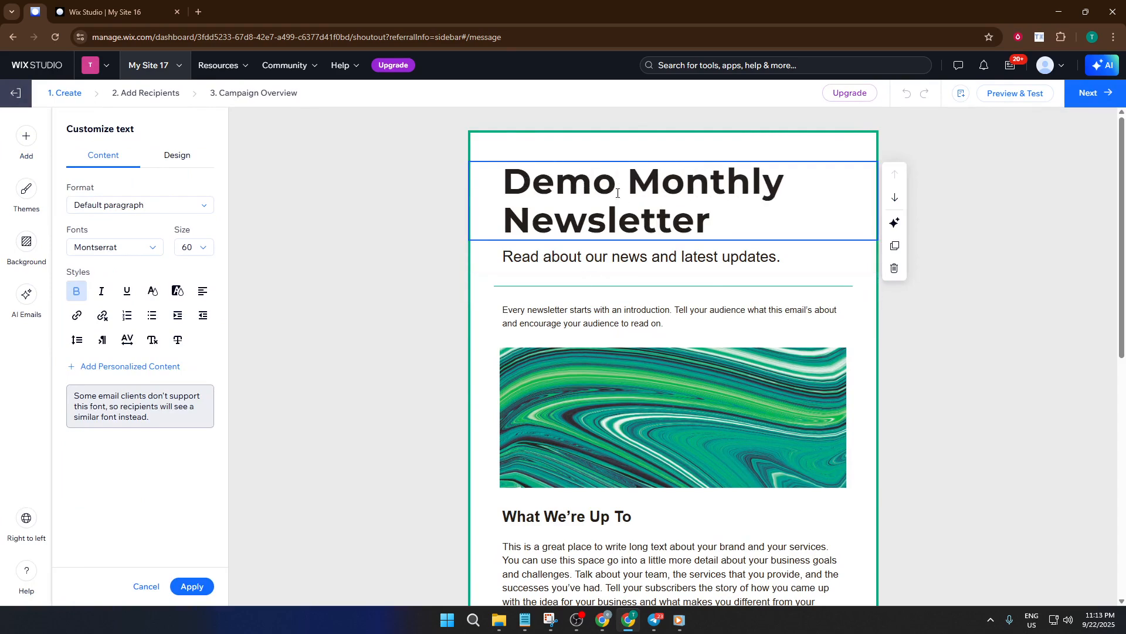
Step: Search Media from Wix for "Green" images to replace the newsletter's main image
left_click(666, 408)
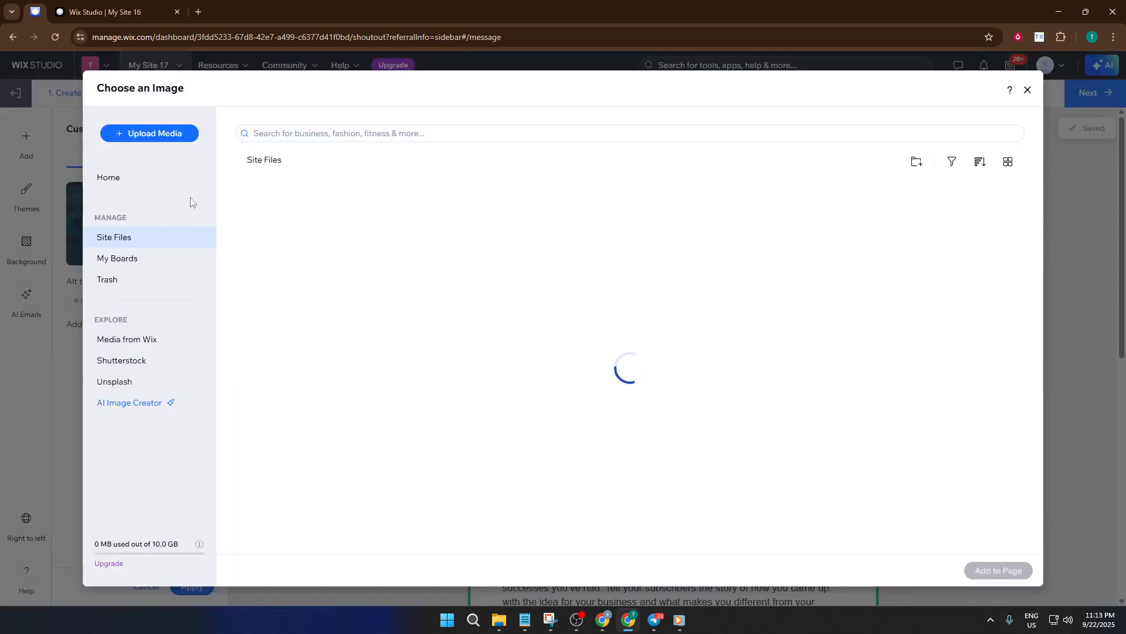
left_click(147, 340)
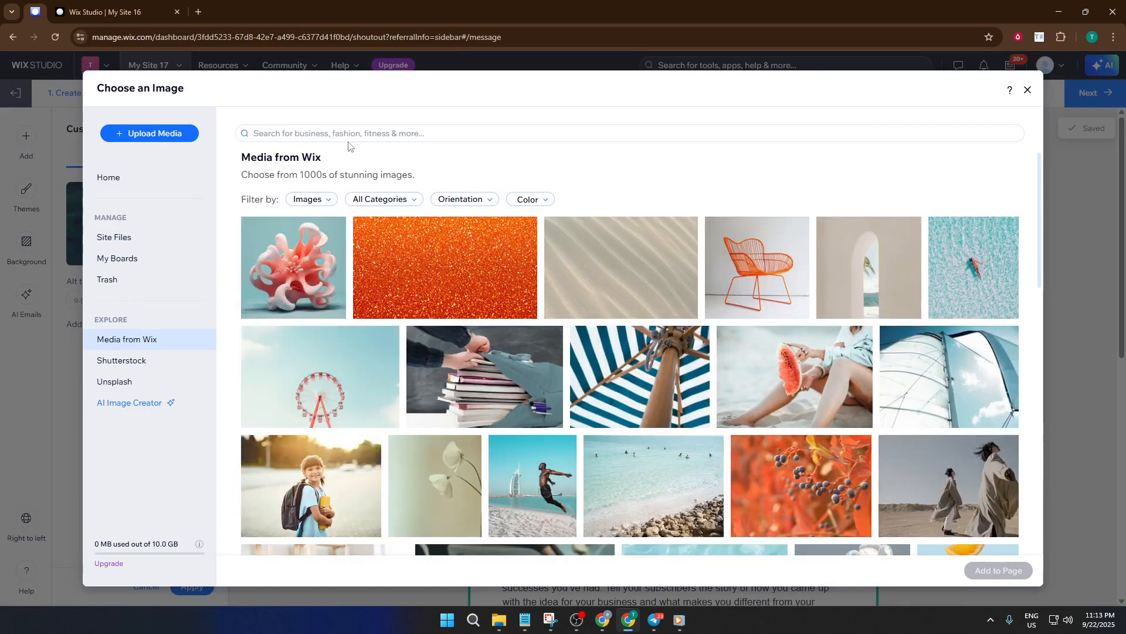
left_click(359, 134)
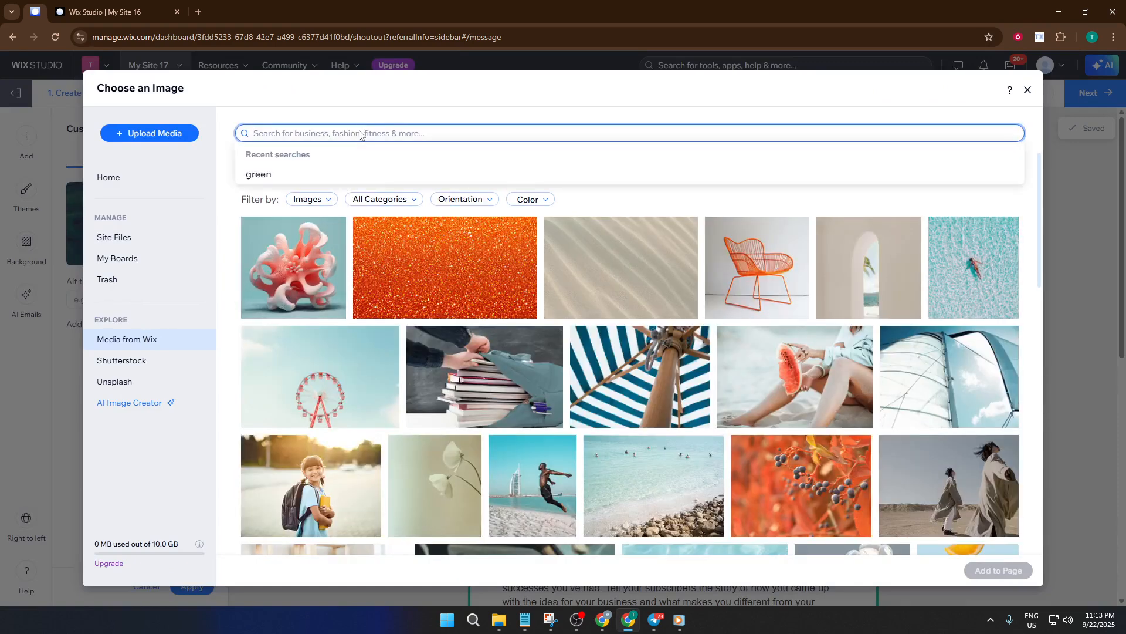
type("Gre")
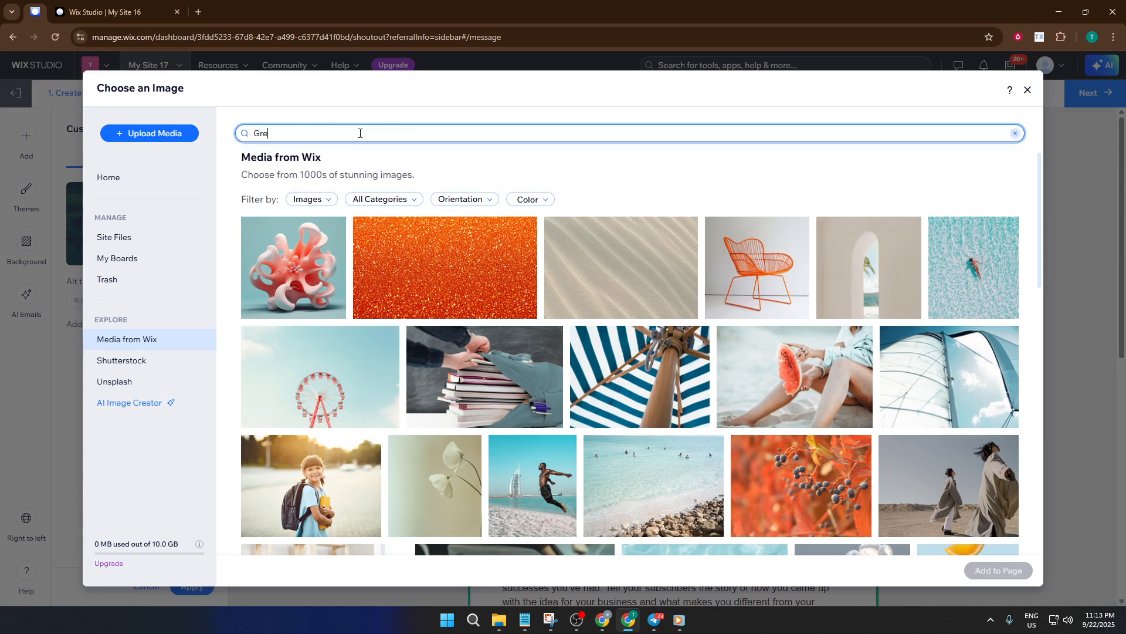
type("en")
key("Return")
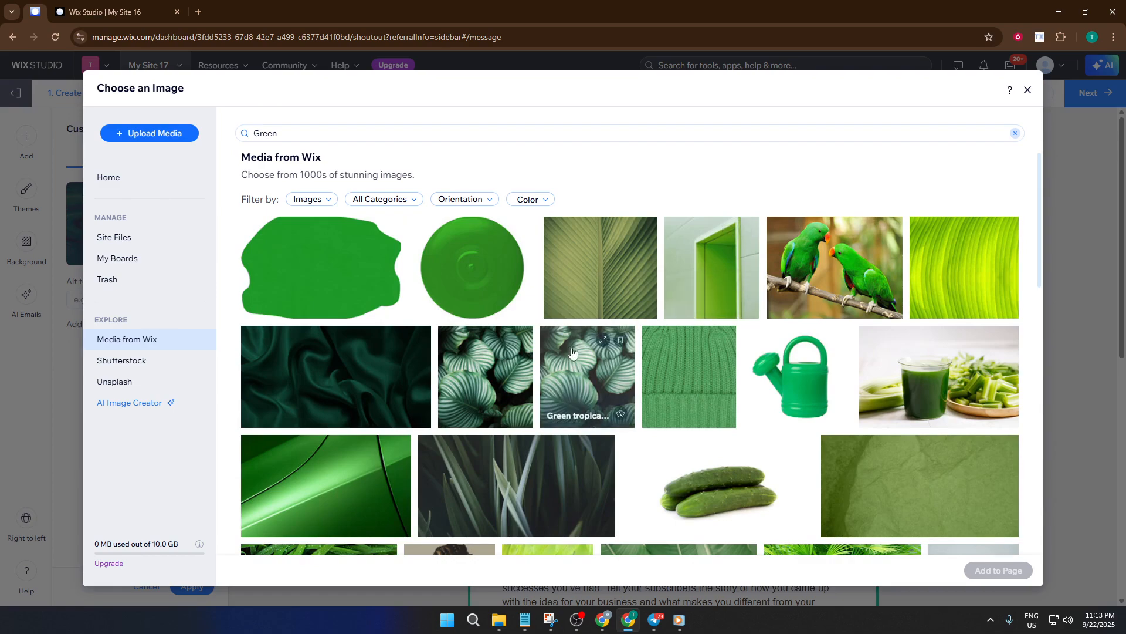
Step: Replace the newsletter's main image with the pale teal abstract image of smooth curved shapes
scroll(576, 363, "down", 6)
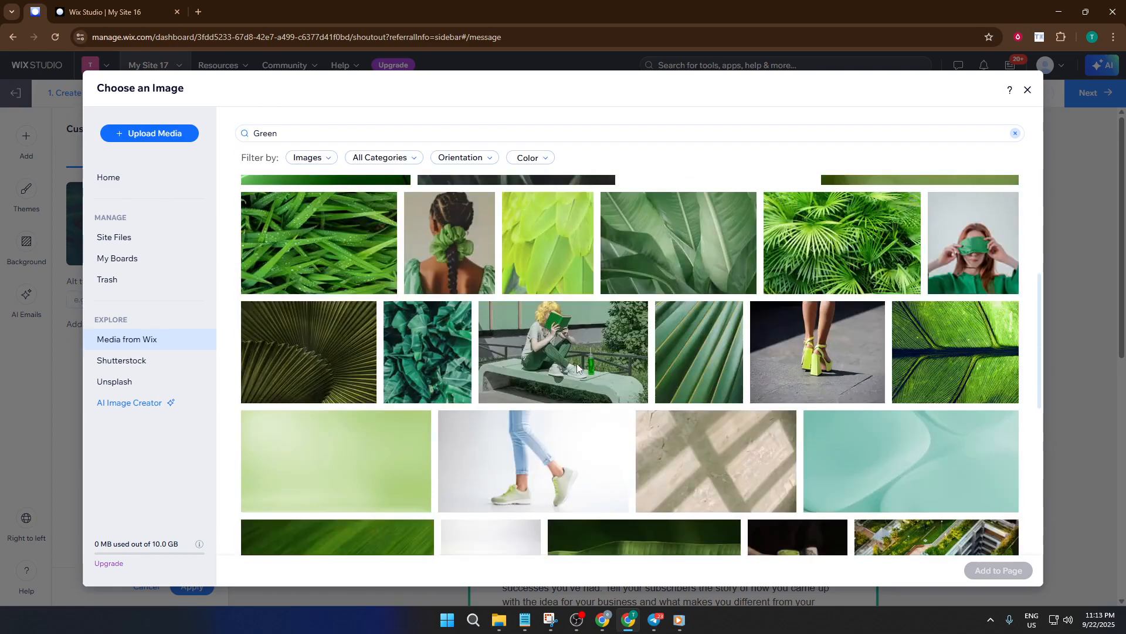
scroll(578, 368, "down", 4)
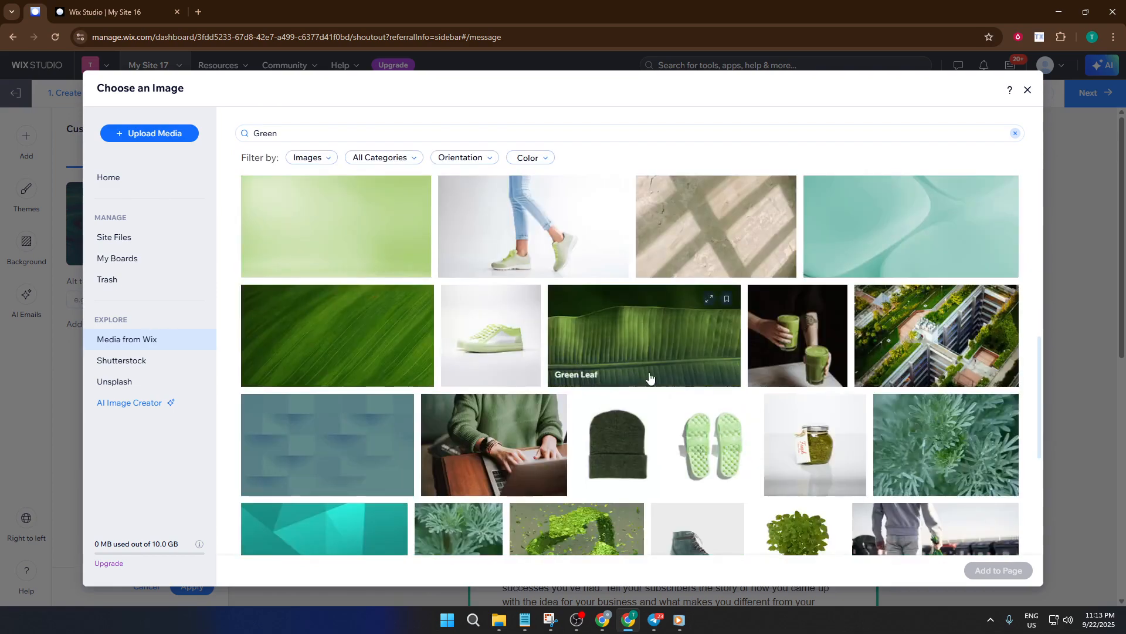
scroll(689, 390, "up", 2)
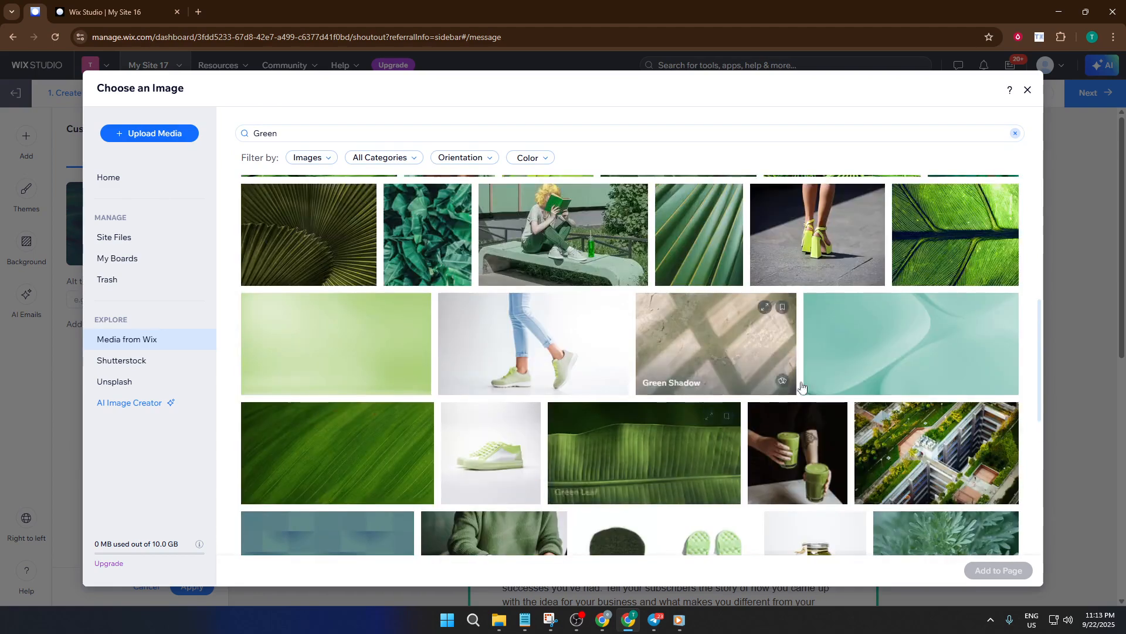
left_click(936, 352)
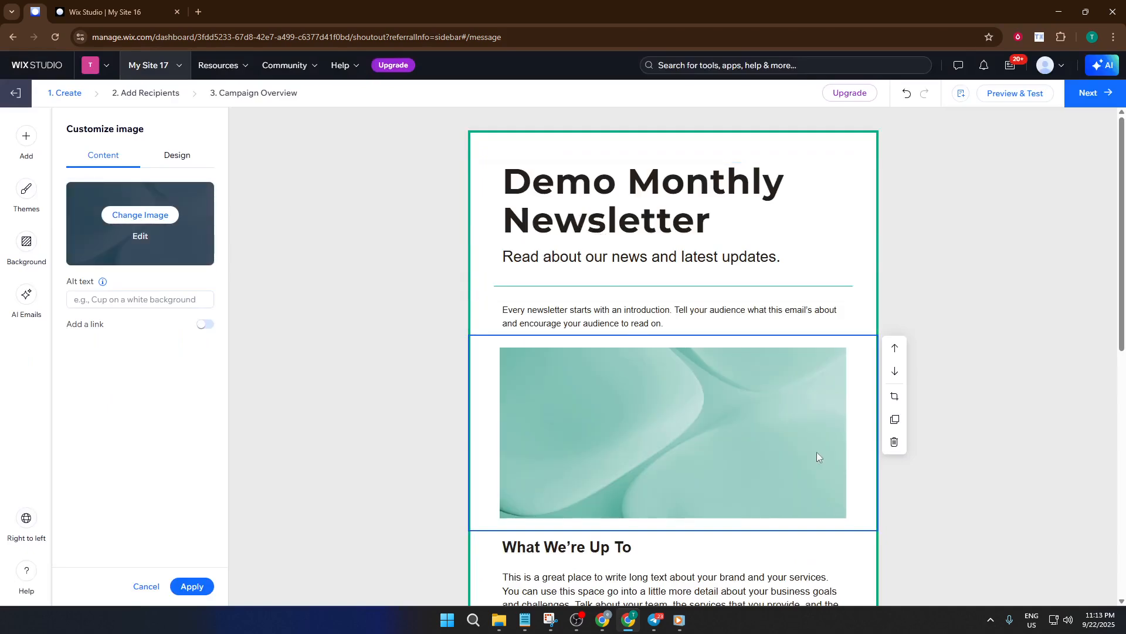
Step: Review the newsletter layout from the main image through the What We're Up To and Get in Touch sections to the footer
scroll(727, 414, "down", 8)
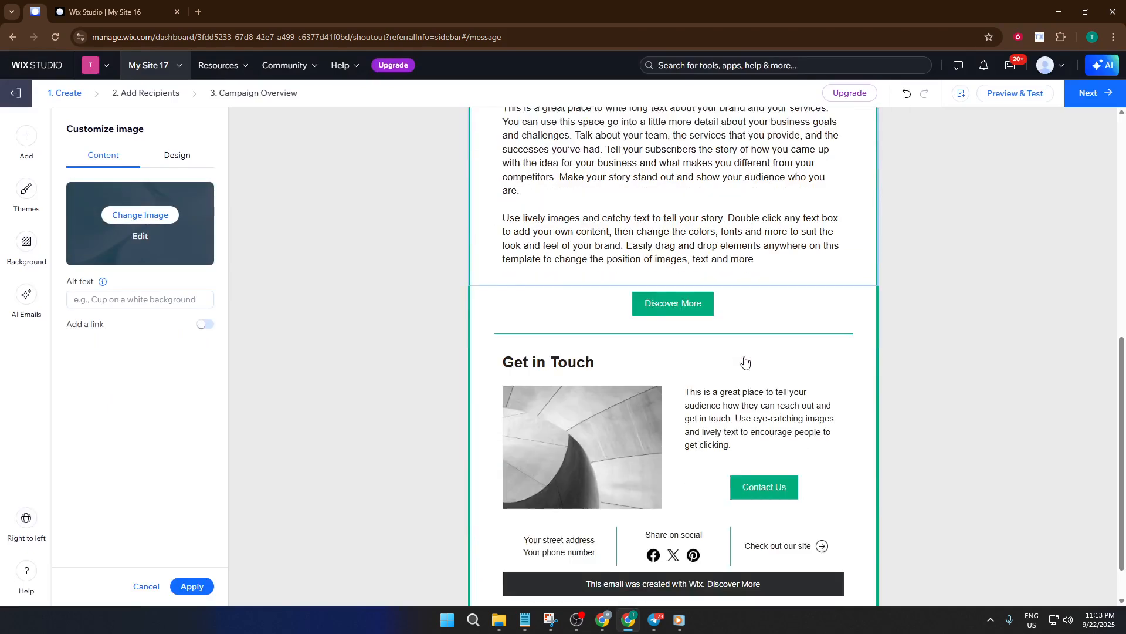
scroll(745, 362, "up", 5)
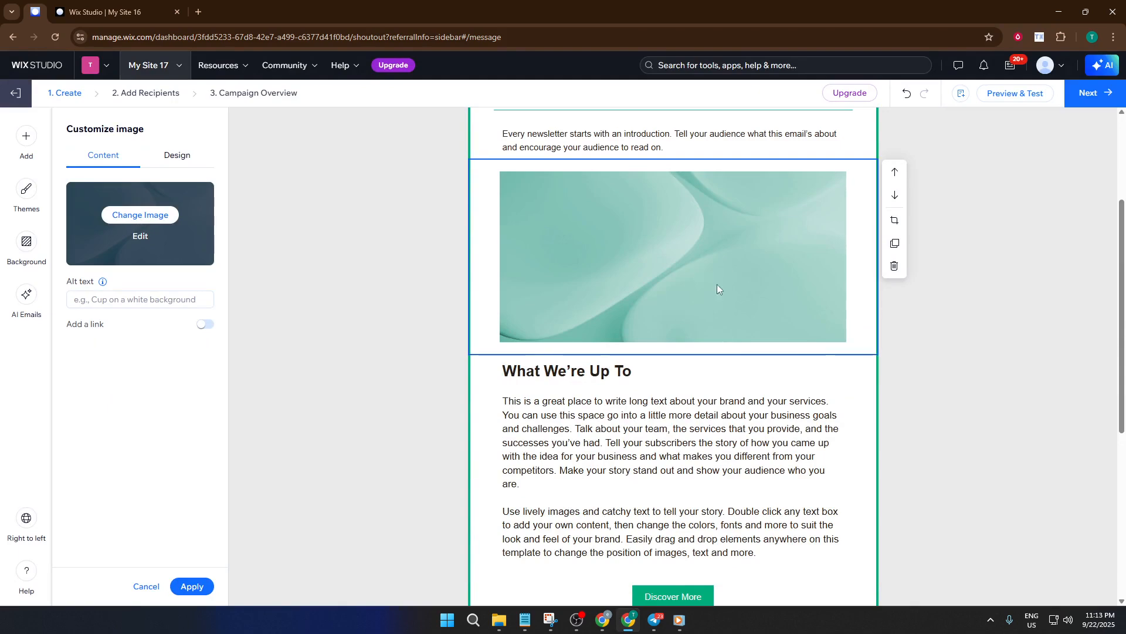
scroll(717, 284, "down", 4)
scroll(732, 366, "down", 2)
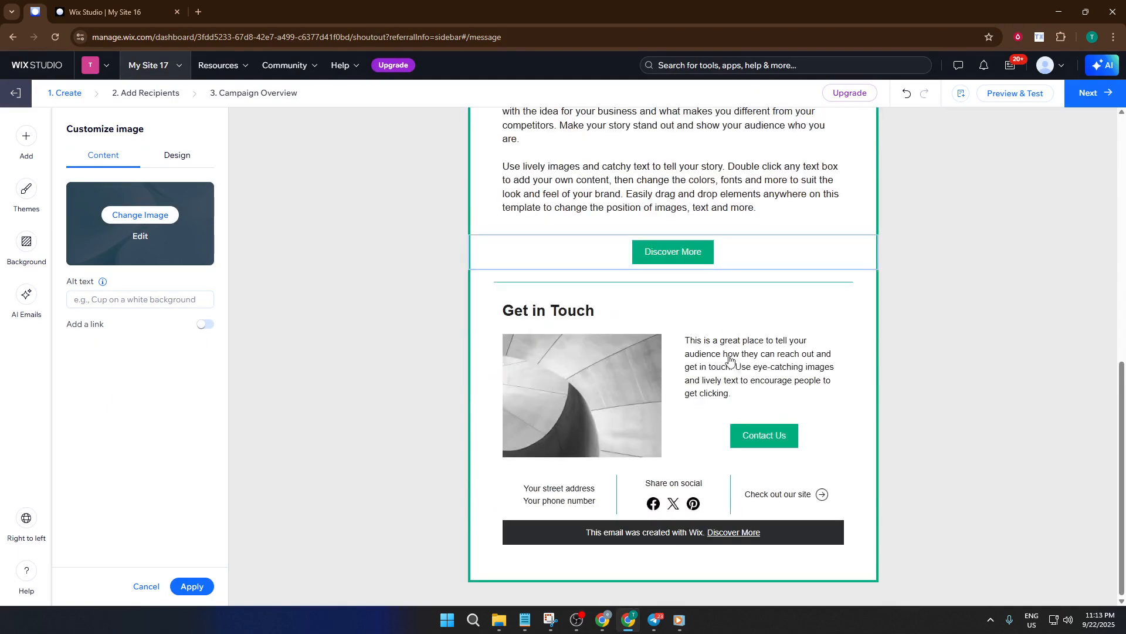
scroll(731, 360, "up", 5)
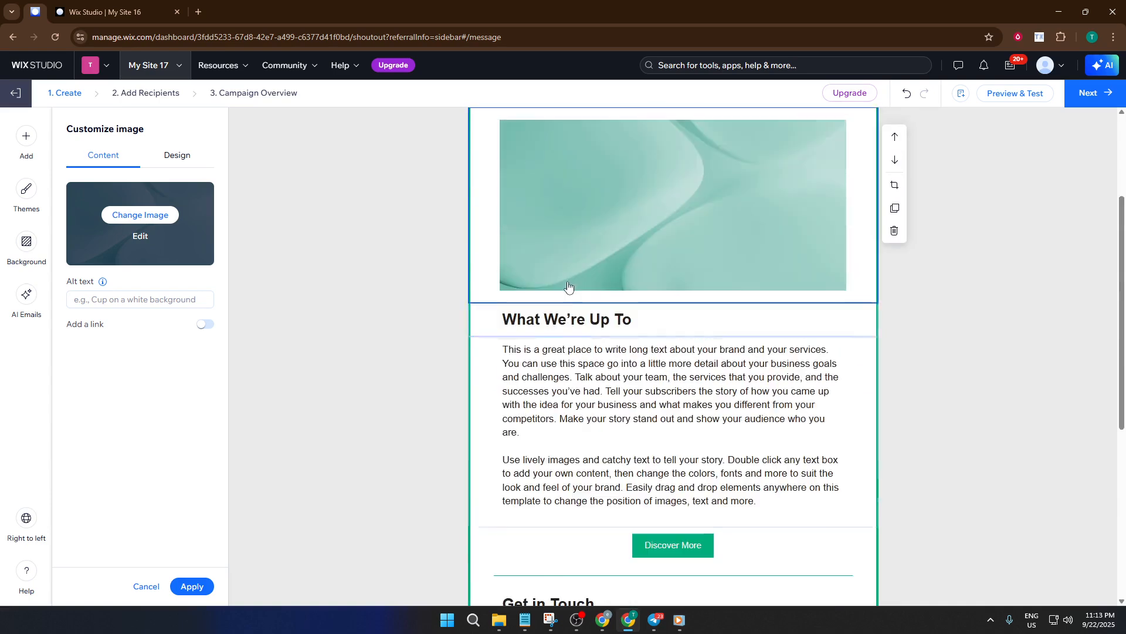
scroll(570, 289, "up", 4)
scroll(578, 293, "down", 3)
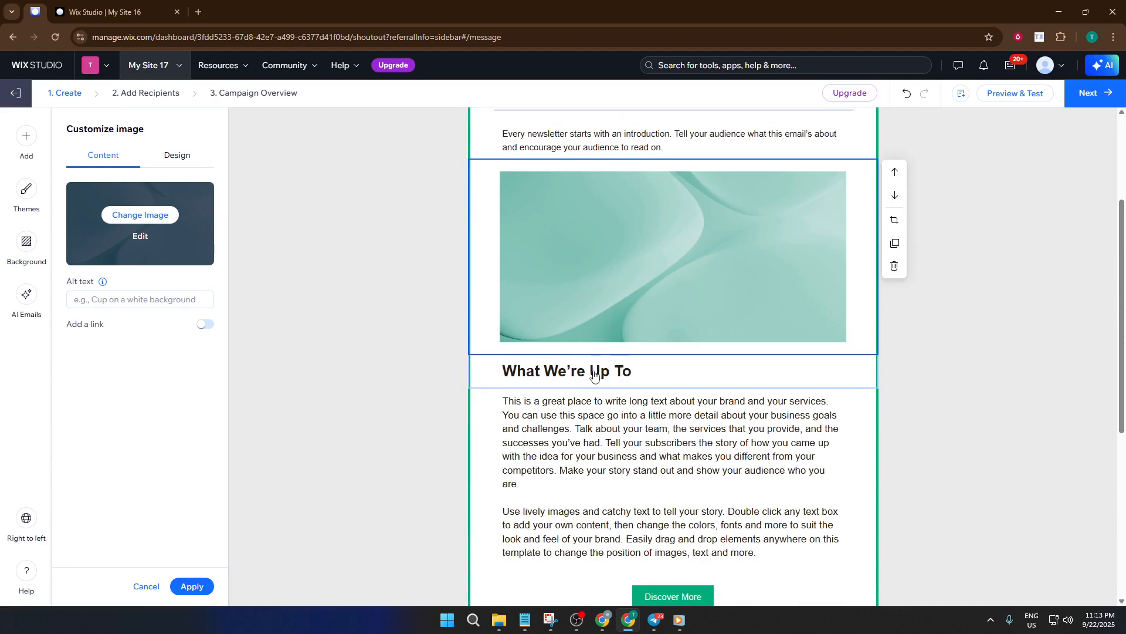
scroll(593, 375, "down", 1)
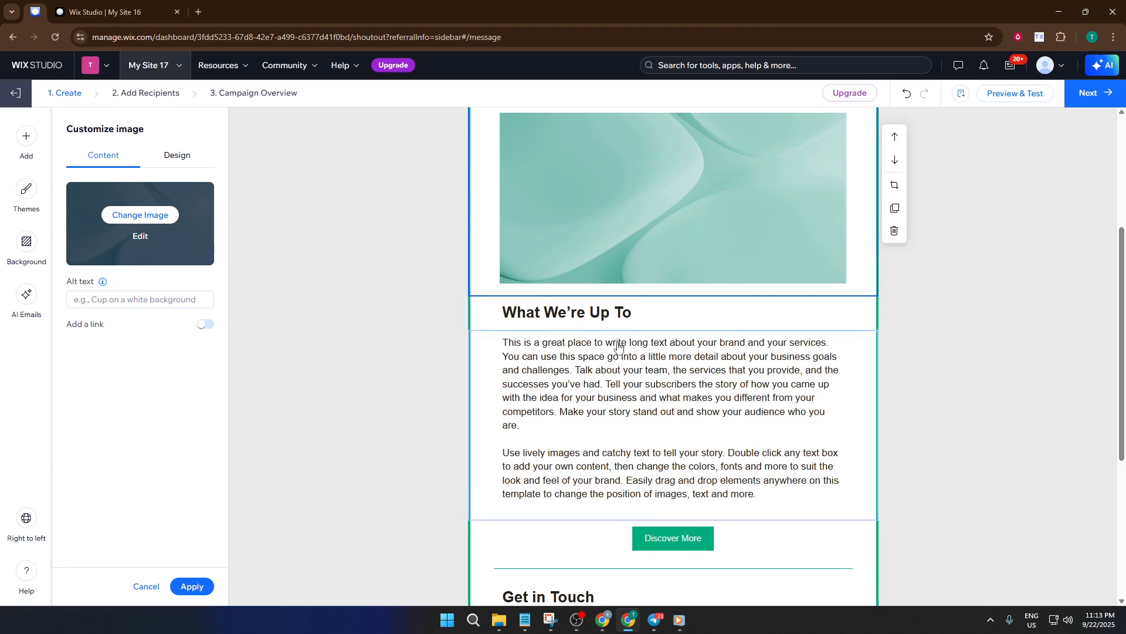
scroll(618, 347, "down", 1)
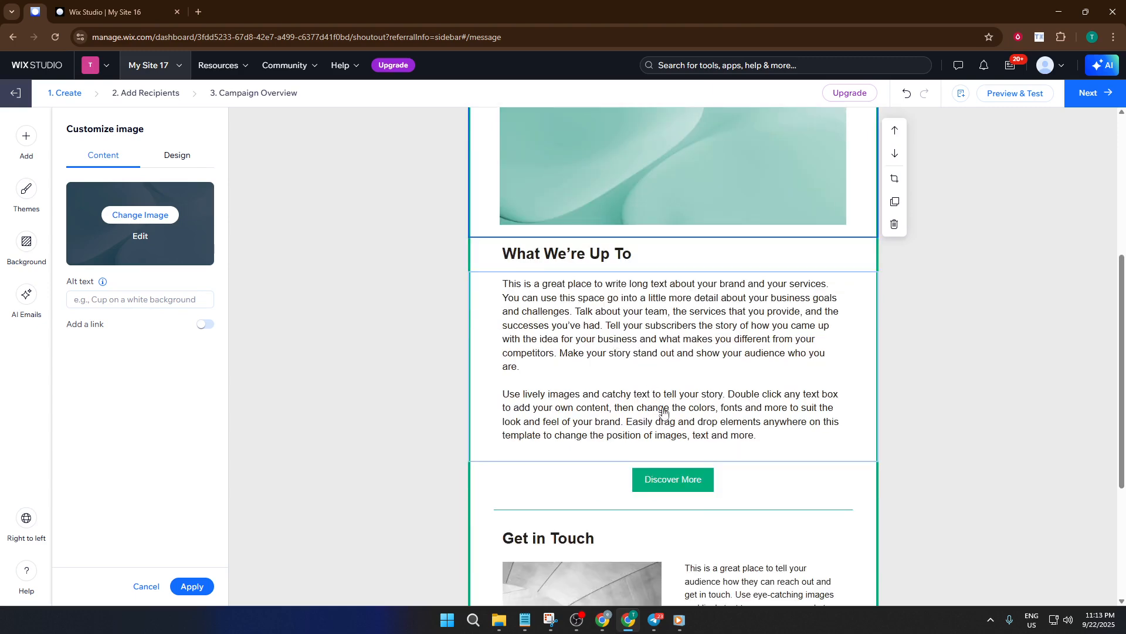
scroll(655, 349, "down", 3)
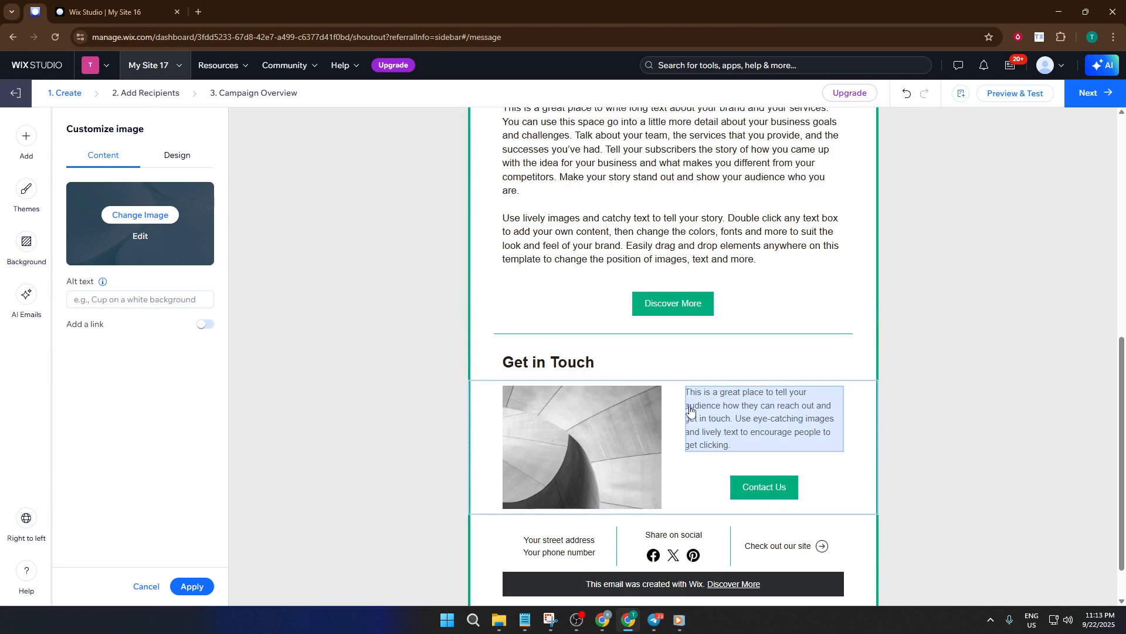
scroll(615, 378, "down", 1)
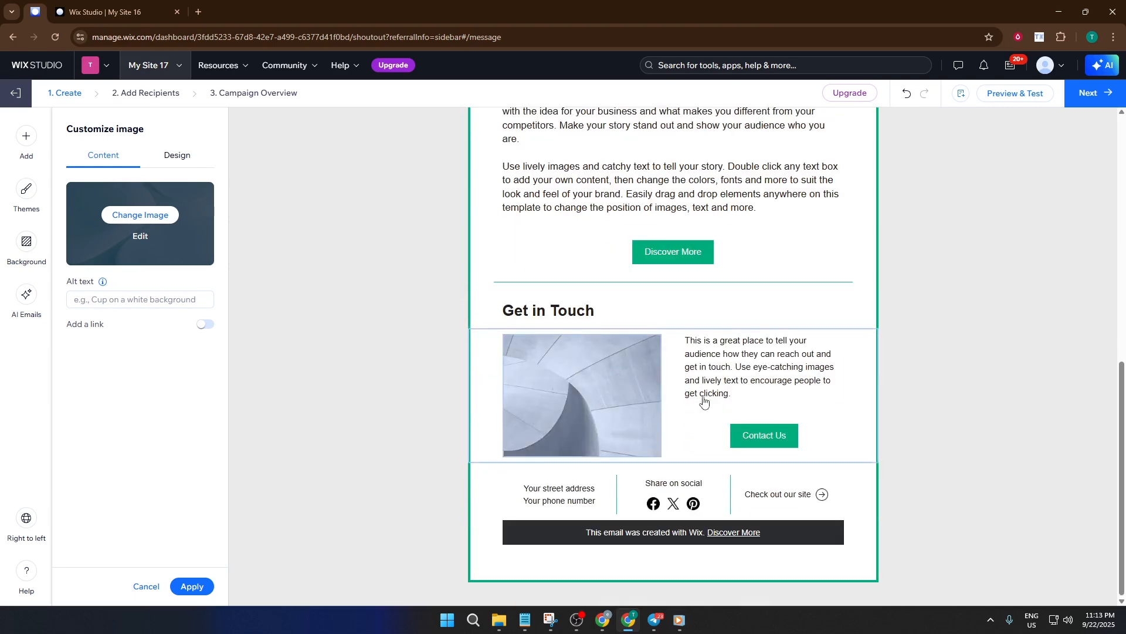
scroll(781, 424, "up", 10)
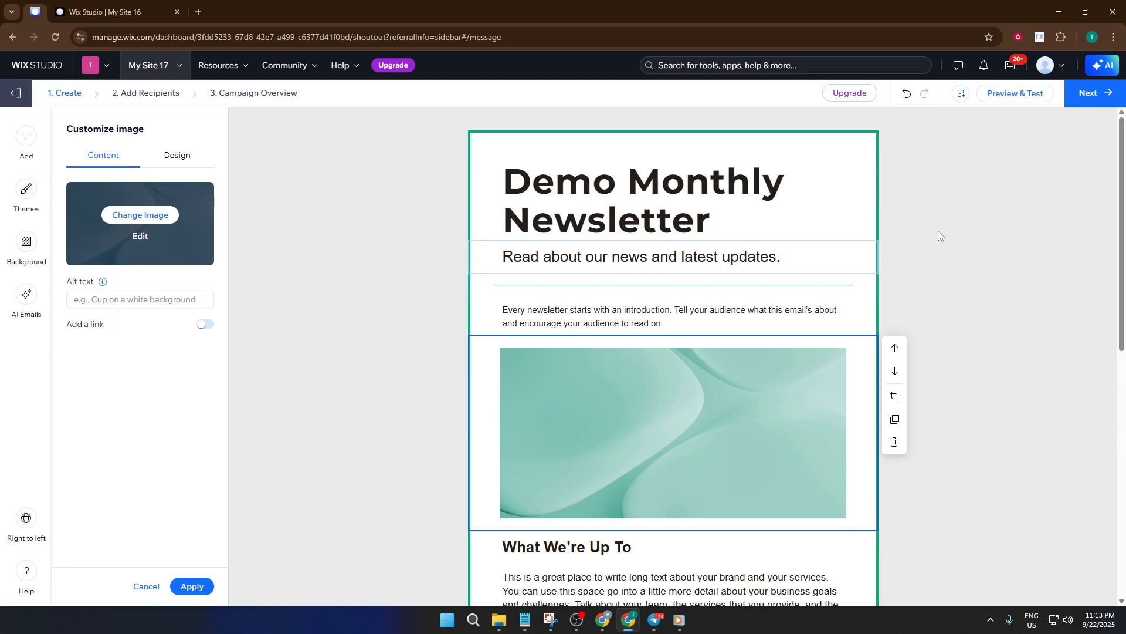
Step: Keep the Target group recipient option without adding any recipients, and publish the newsletter campaign
left_click(1086, 95)
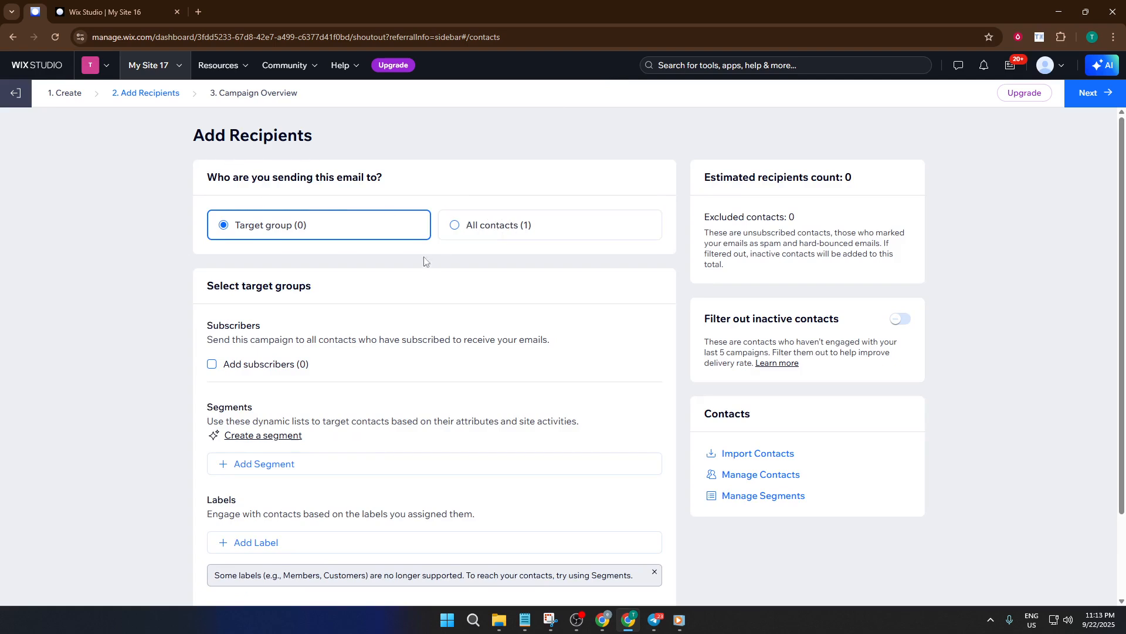
scroll(422, 266, "down", 2)
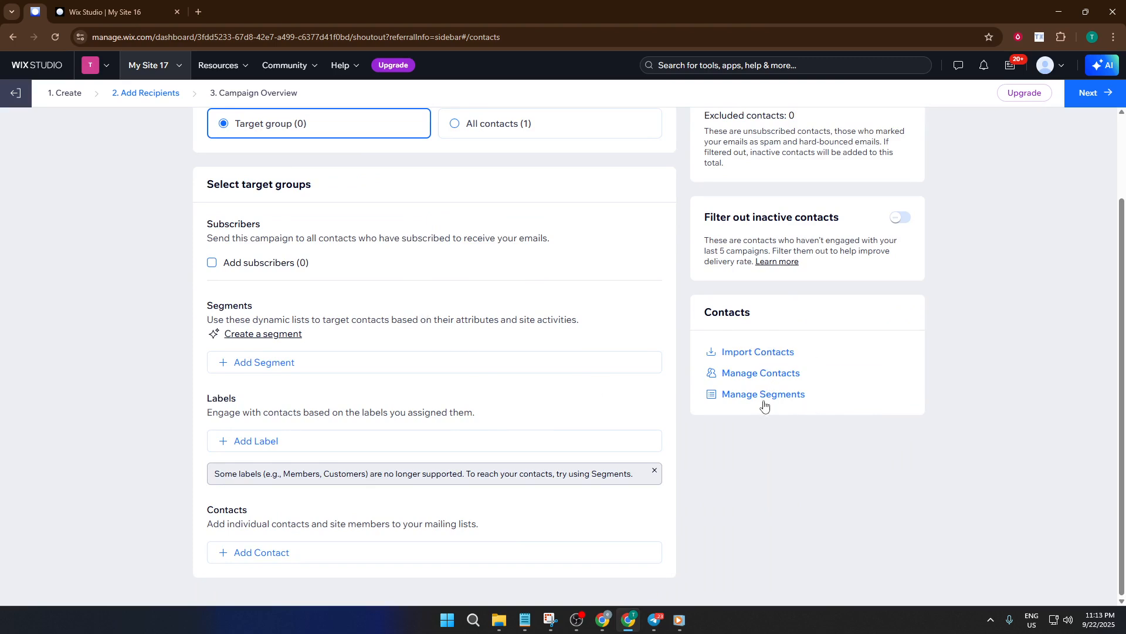
scroll(466, 227, "up", 1)
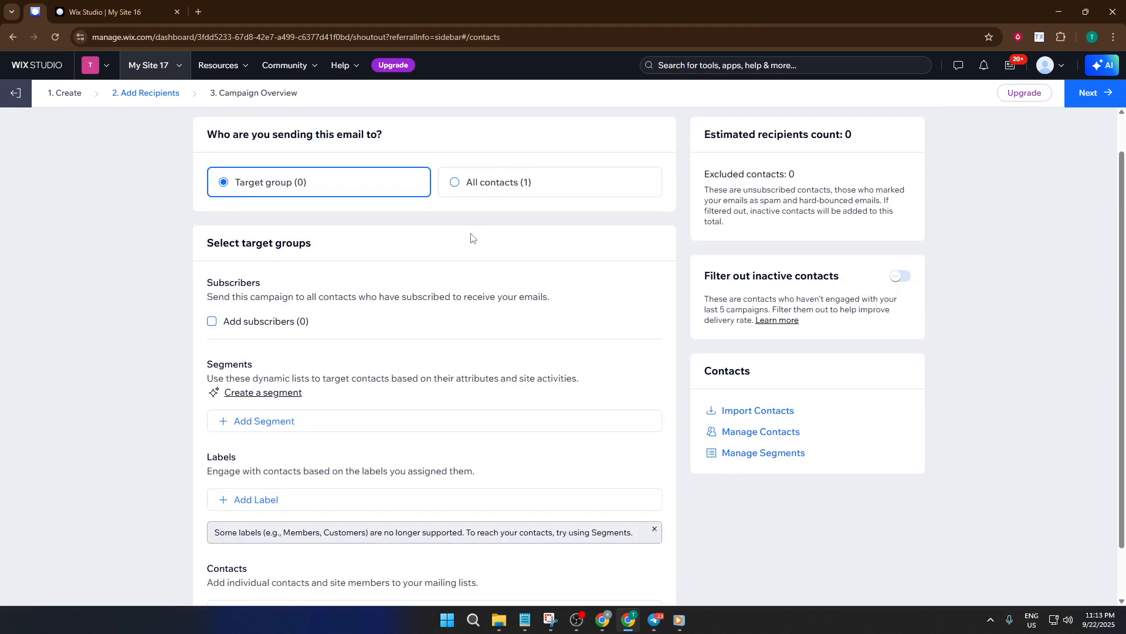
left_click(1093, 102)
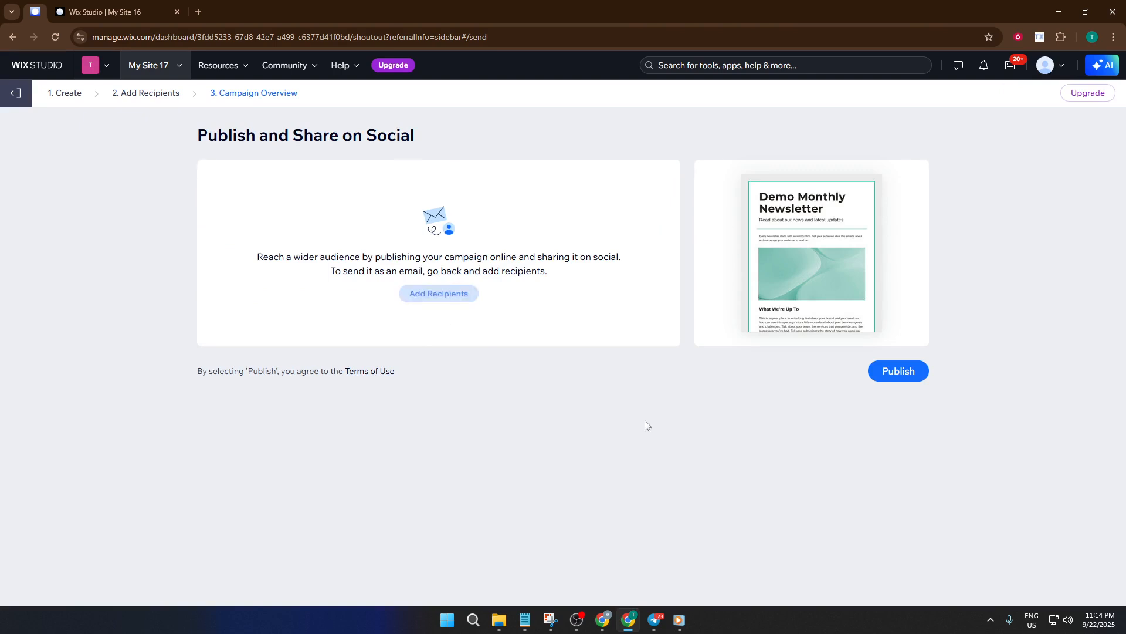
left_click(900, 376)
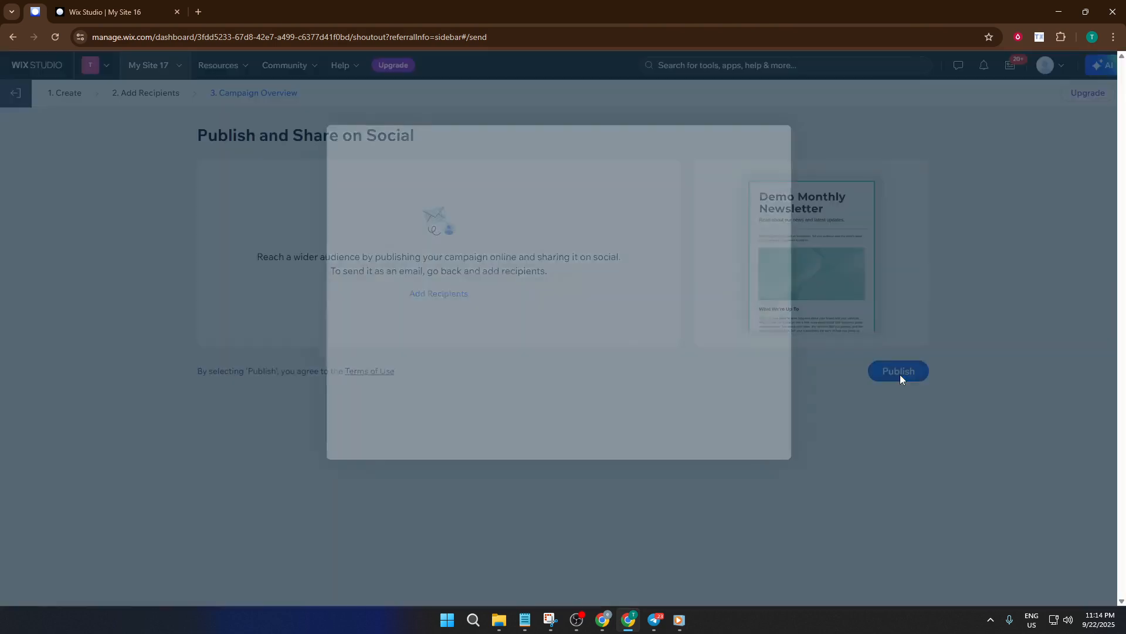